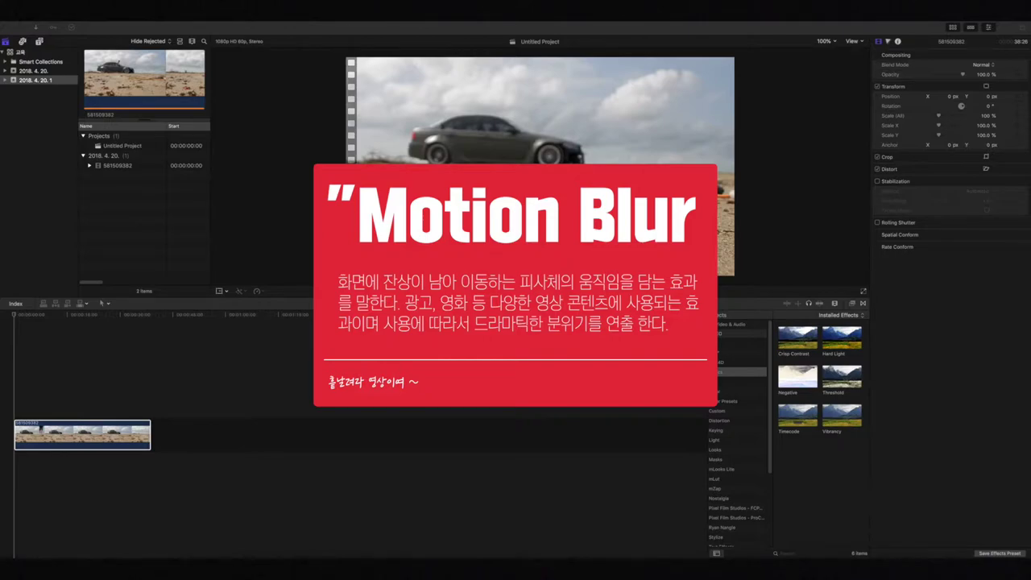
key("XF86AudioRaiseVolume")
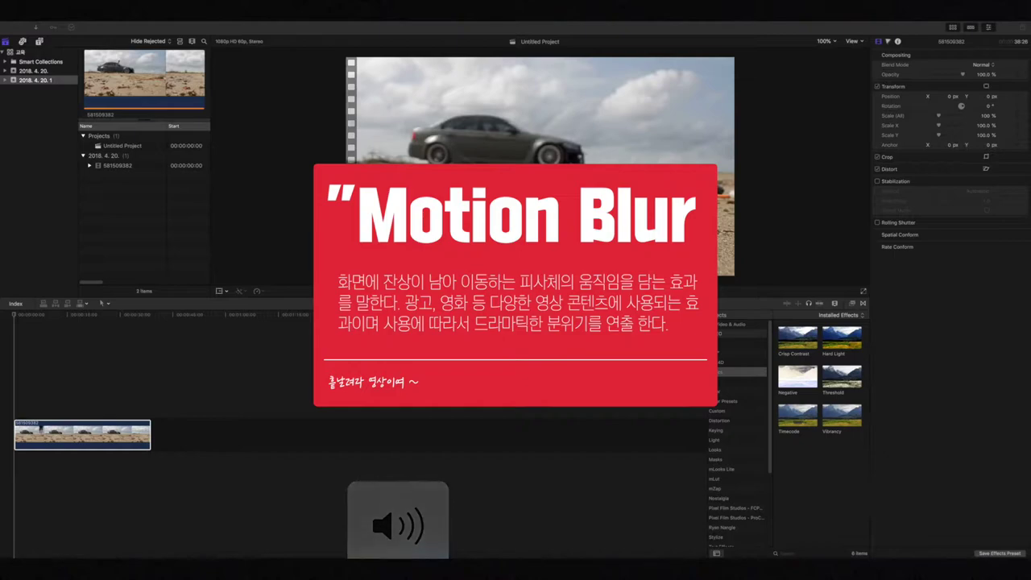
key("XF86AudioRaiseVolume")
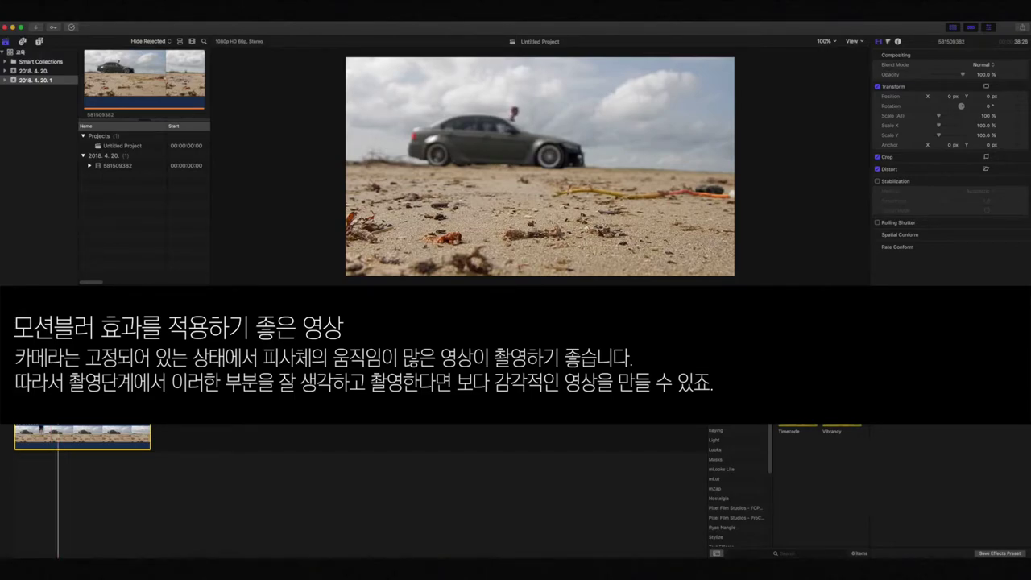
- Place a Custom solid from the timeline start, extended to 01:18:30, and set its opacity to 0%
left_click_drag(58, 318, 1, 321)
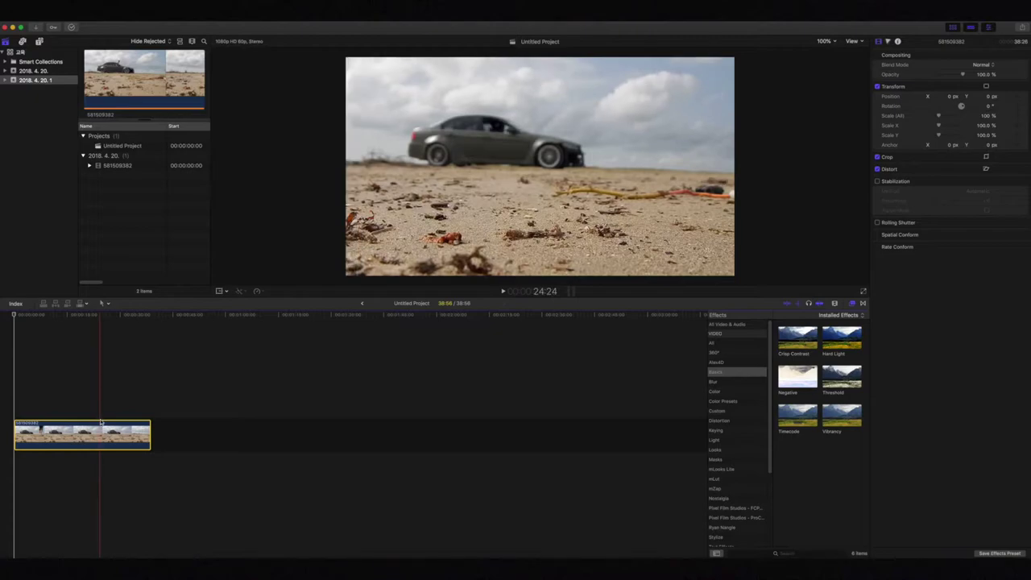
left_click_drag(103, 78, 288, 435)
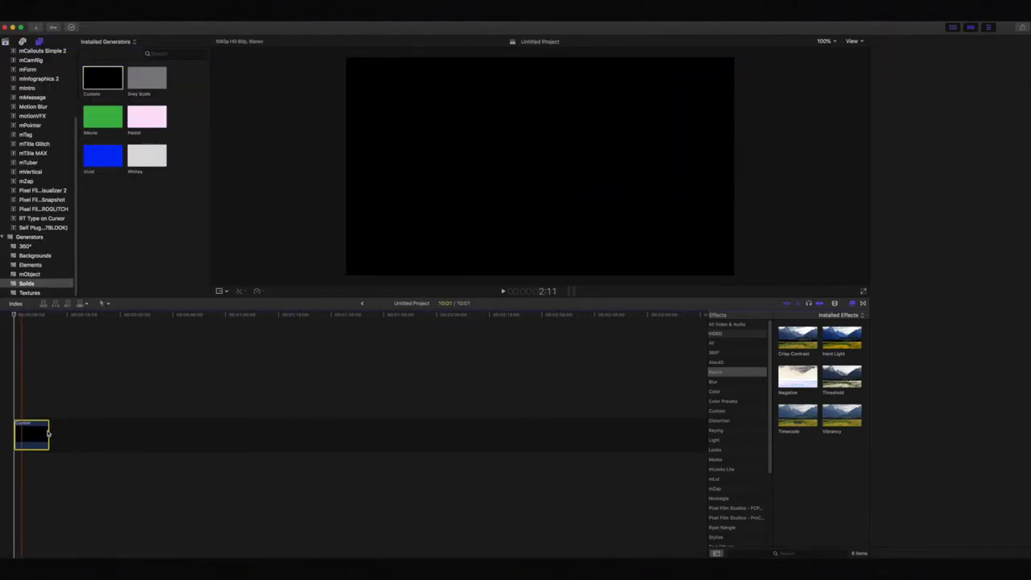
key("super+4")
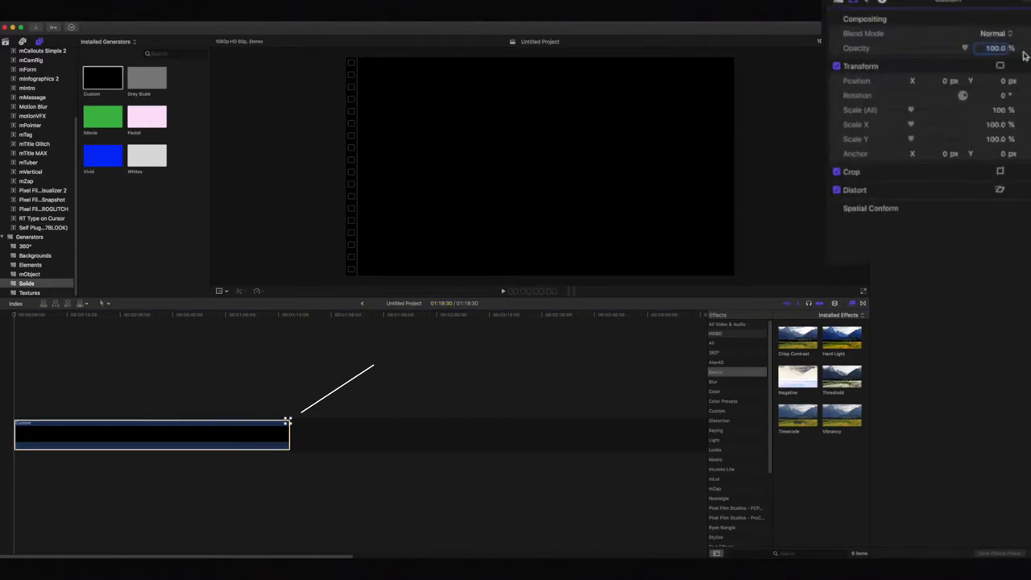
left_click_drag(1024, 53, 846, 45)
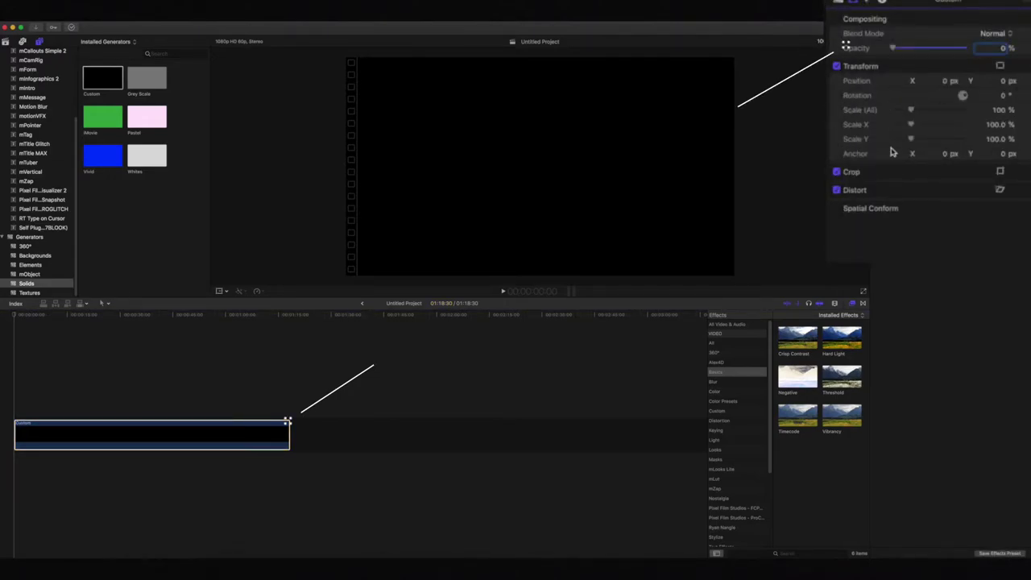
left_click(48, 317)
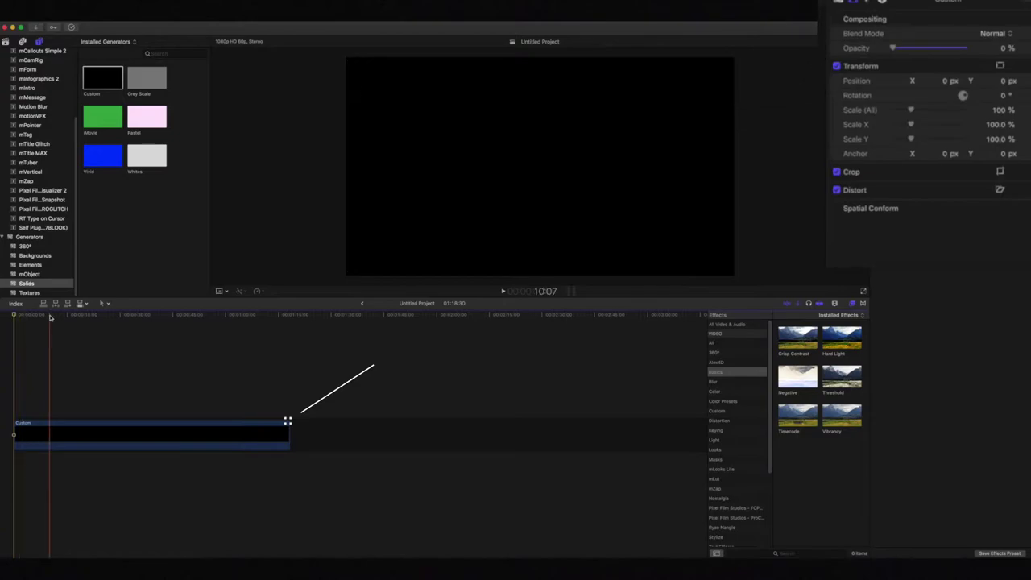
- Connect the beach car clip above the Custom solid at the timeline start and play it back from the beginning
scroll(31, 97, "up", 5)
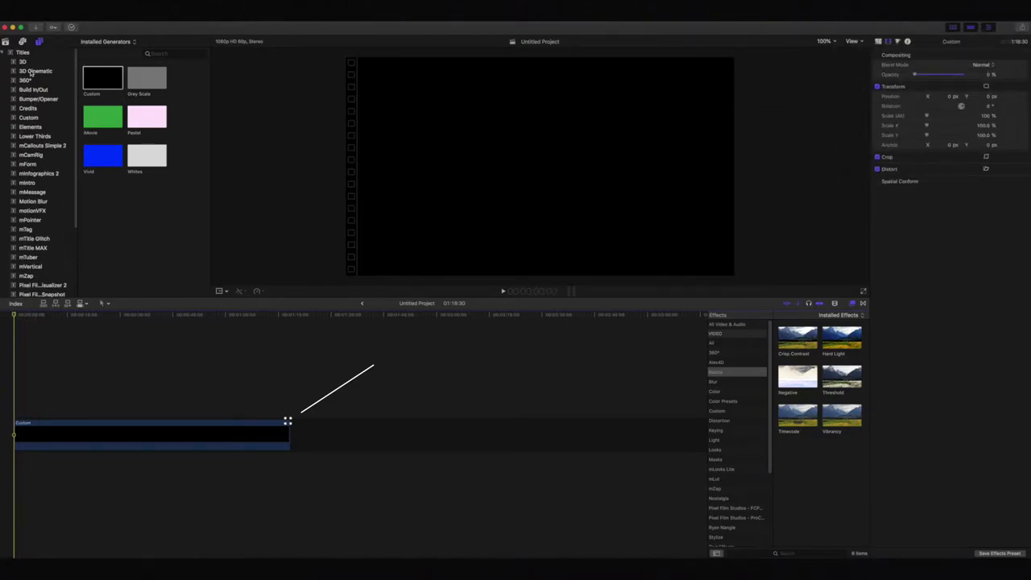
left_click(5, 41)
left_click(117, 165)
left_click_drag(117, 165, 11, 396)
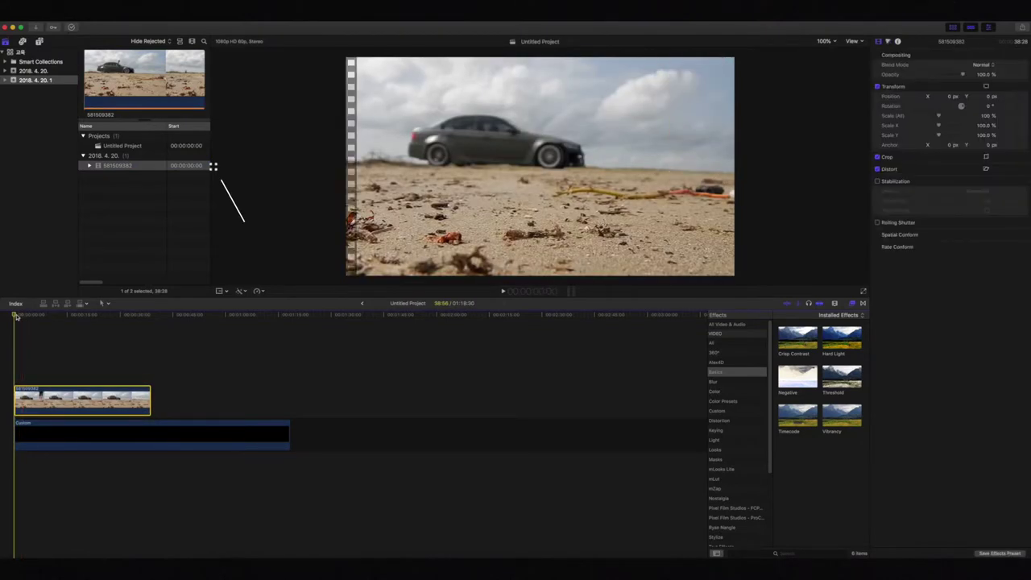
key("space")
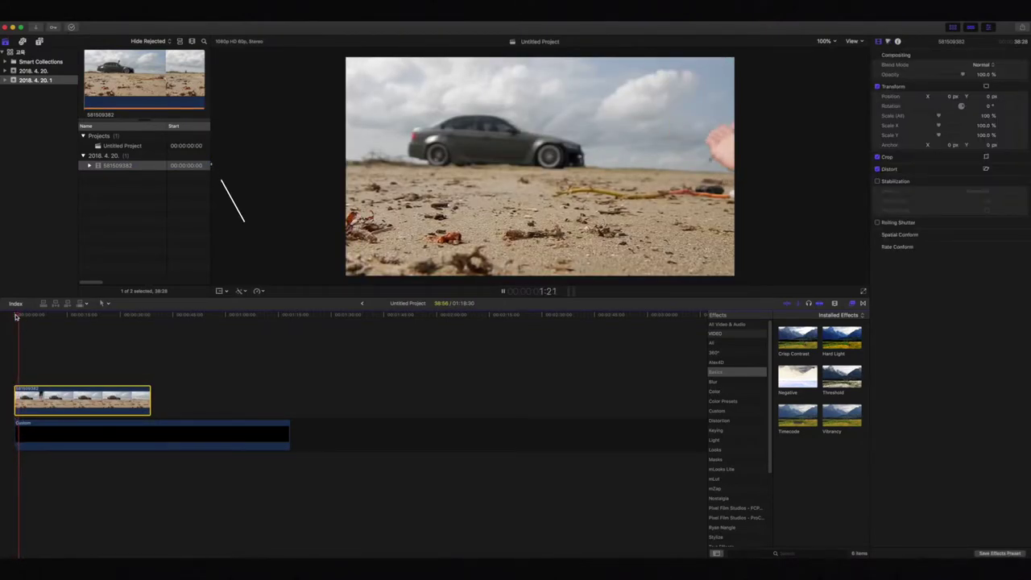
key("space")
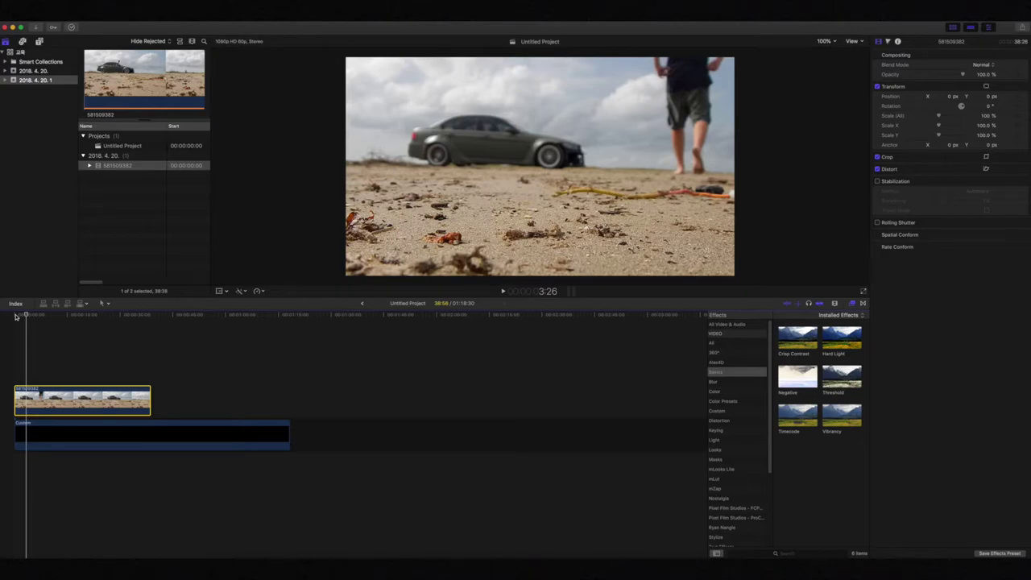
left_click(13, 318)
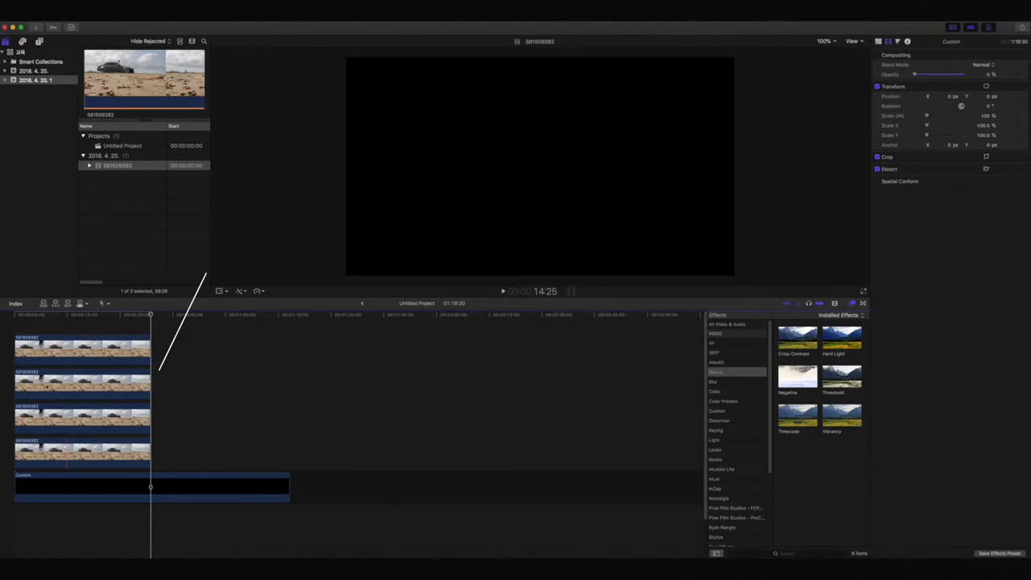
- Stagger the four stacked car clips so each lower copy starts slightly later than the one above it
left_click(39, 356)
left_click_drag(29, 380, 52, 363)
left_click_drag(37, 413, 69, 467)
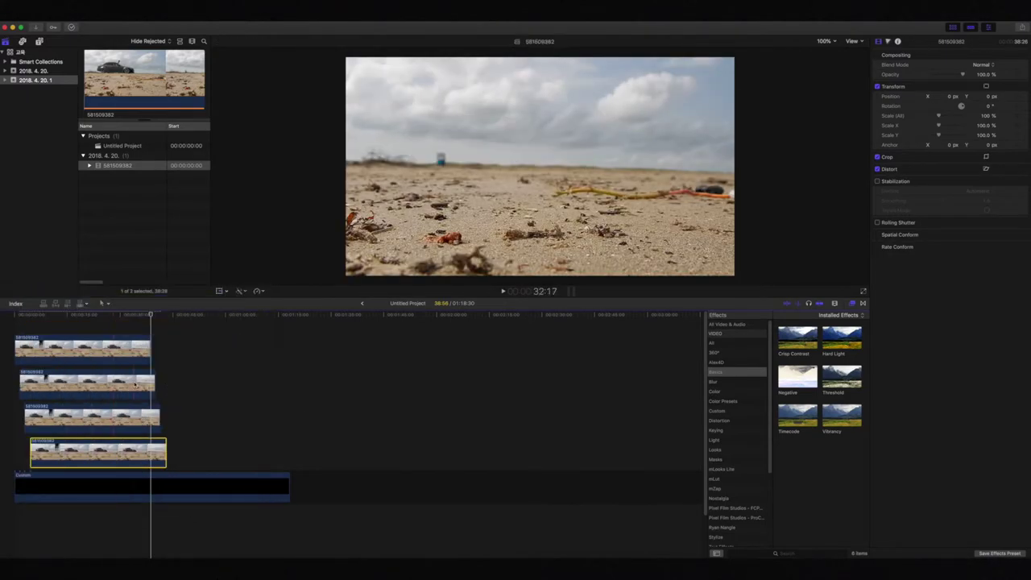
left_click(125, 377)
left_click(100, 415)
- Set the opacity of the uppermost car clip to 50% and of the second clip to 60%
left_click(105, 348)
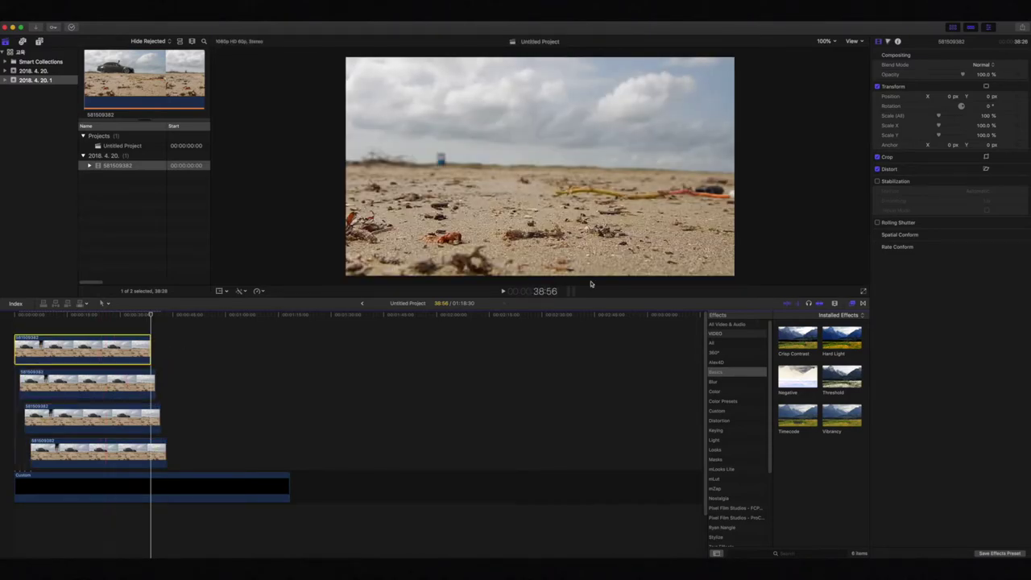
left_click(982, 74)
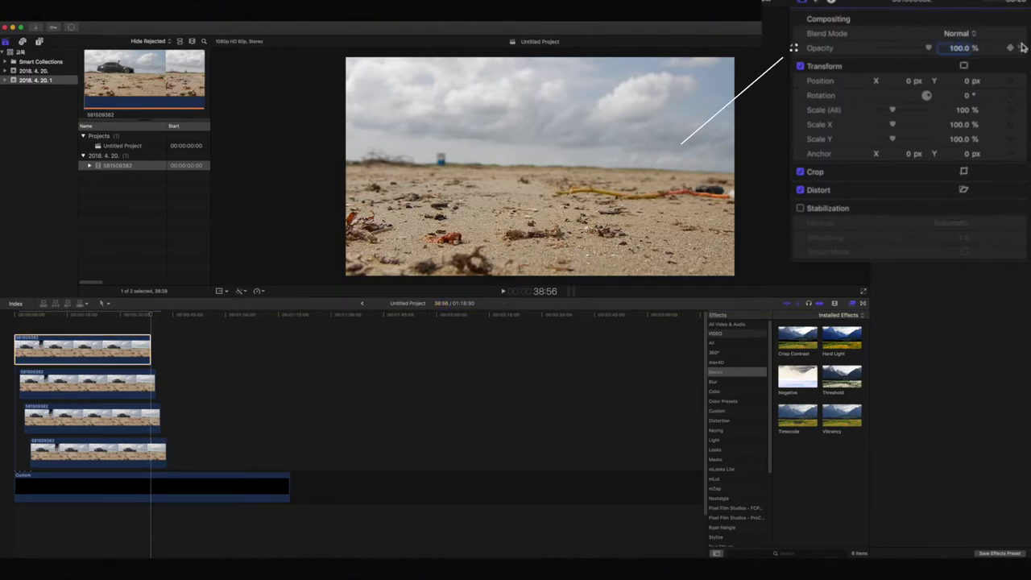
type("50")
left_click(149, 383)
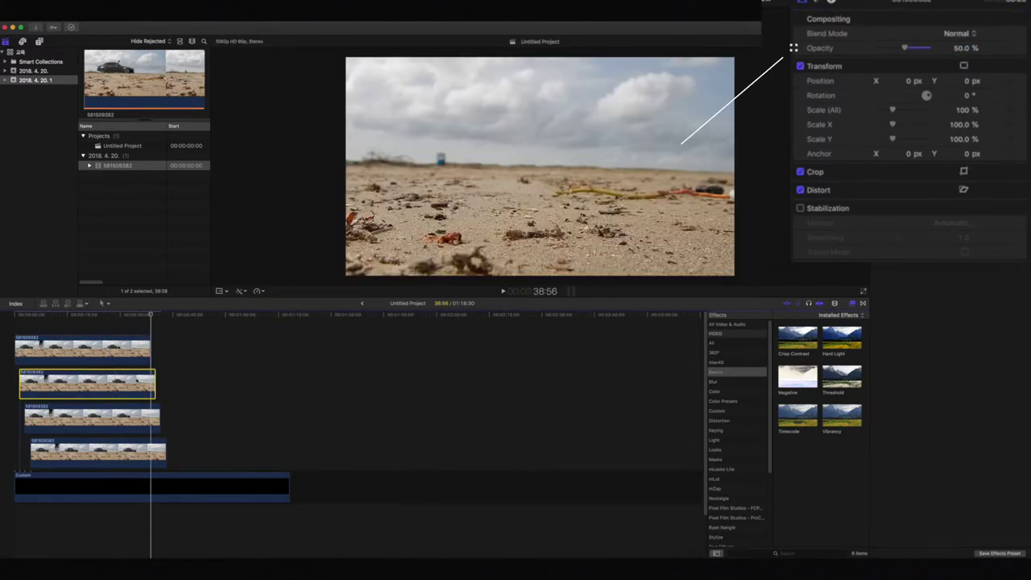
left_click(960, 48)
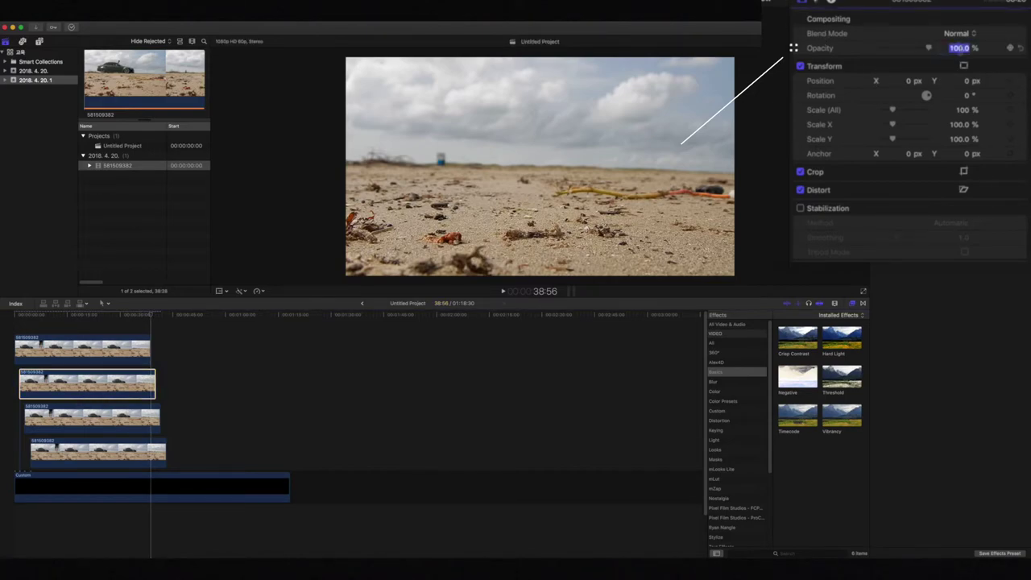
key("Return")
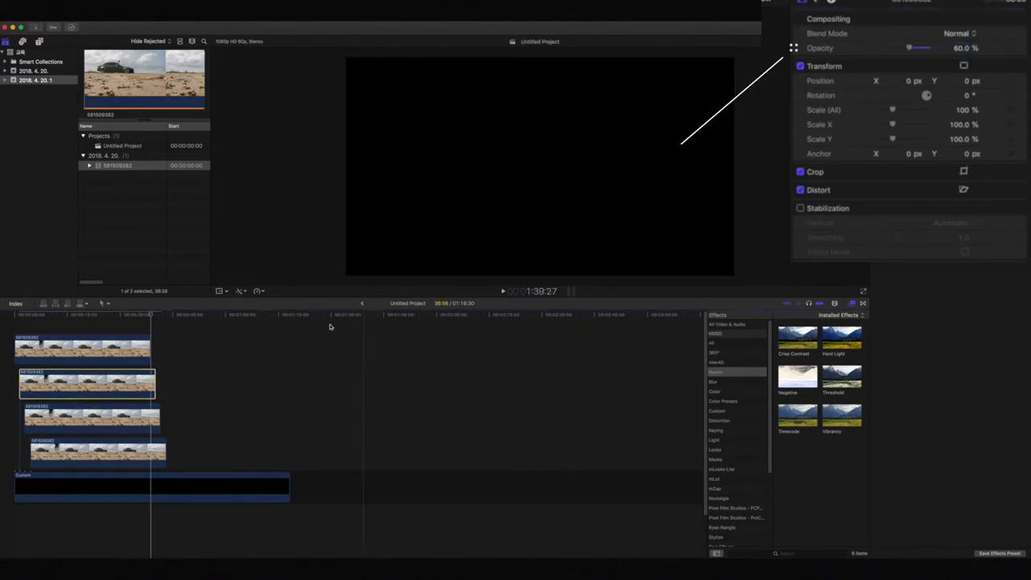
- Set the third car clip's opacity to 70% and open the lowest car clip's opacity for editing
left_click(145, 418)
left_click(960, 48)
key("Return")
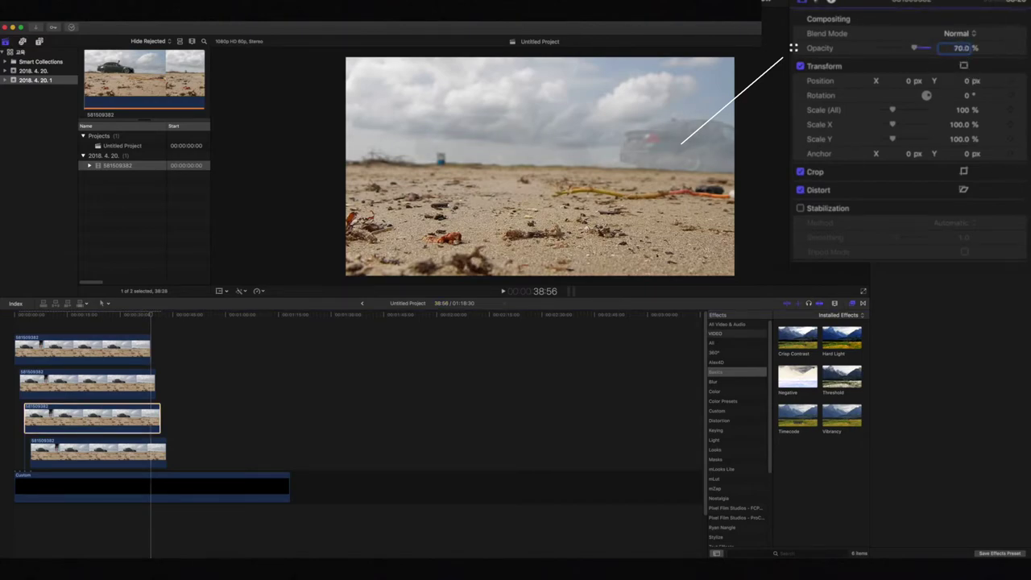
left_click(157, 453)
left_click(958, 48)
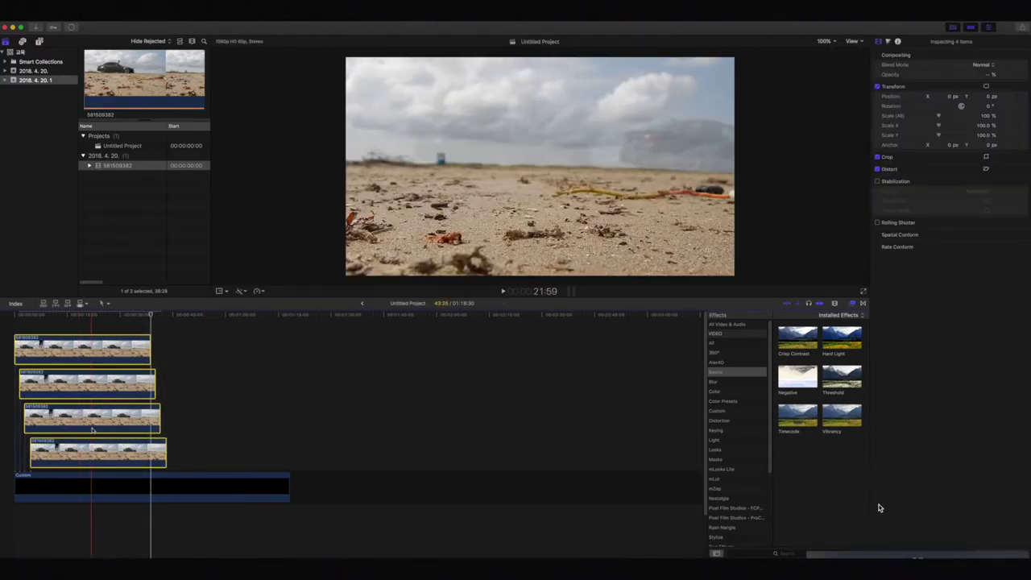
- Go back in the timeline history to the project with five staggered car clips and play it from the start
left_click_drag(147, 321, 12, 322)
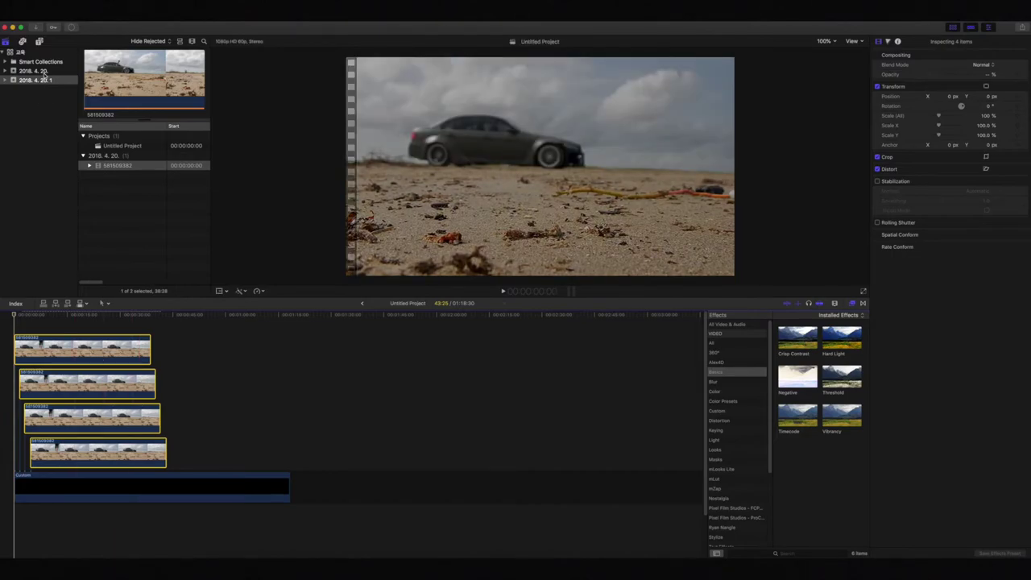
left_click(45, 73)
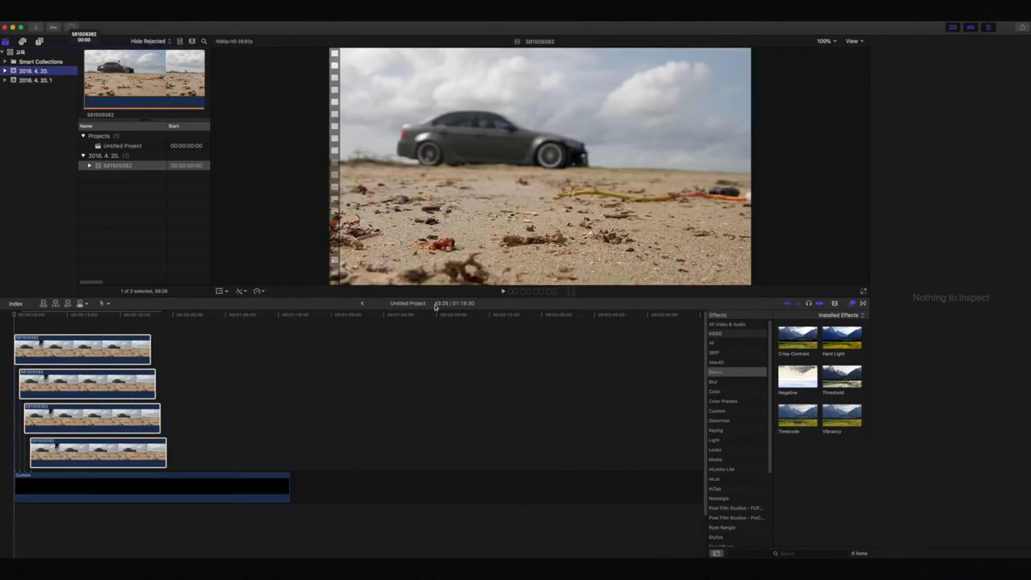
left_click(361, 305)
scroll(190, 406, "up", 3)
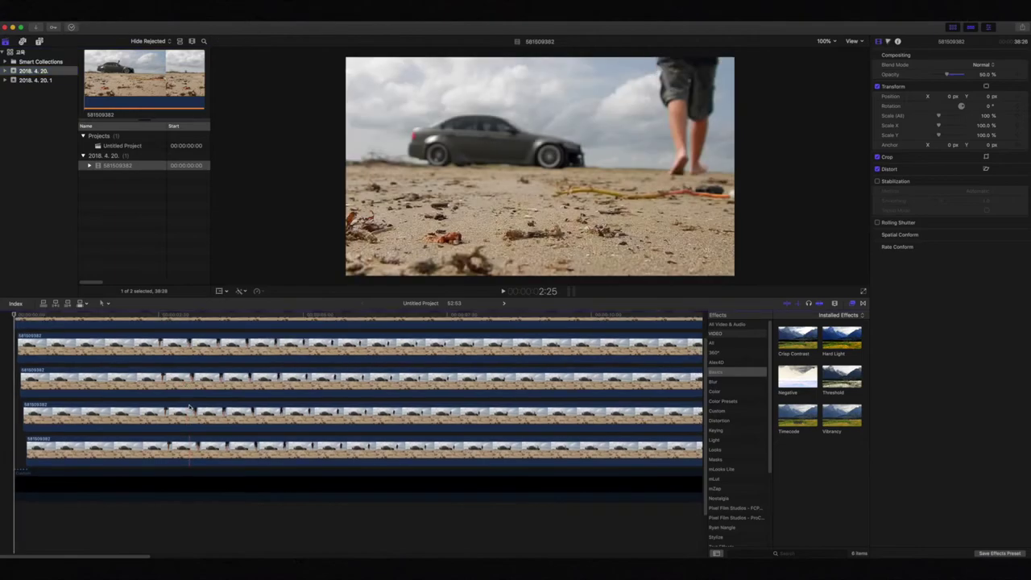
scroll(189, 406, "up", 2)
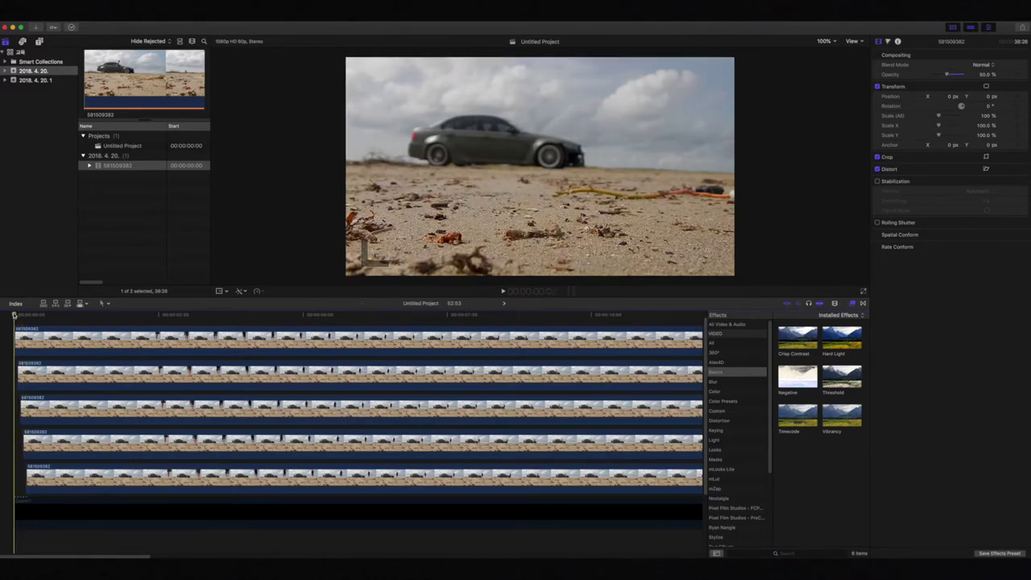
key("space")
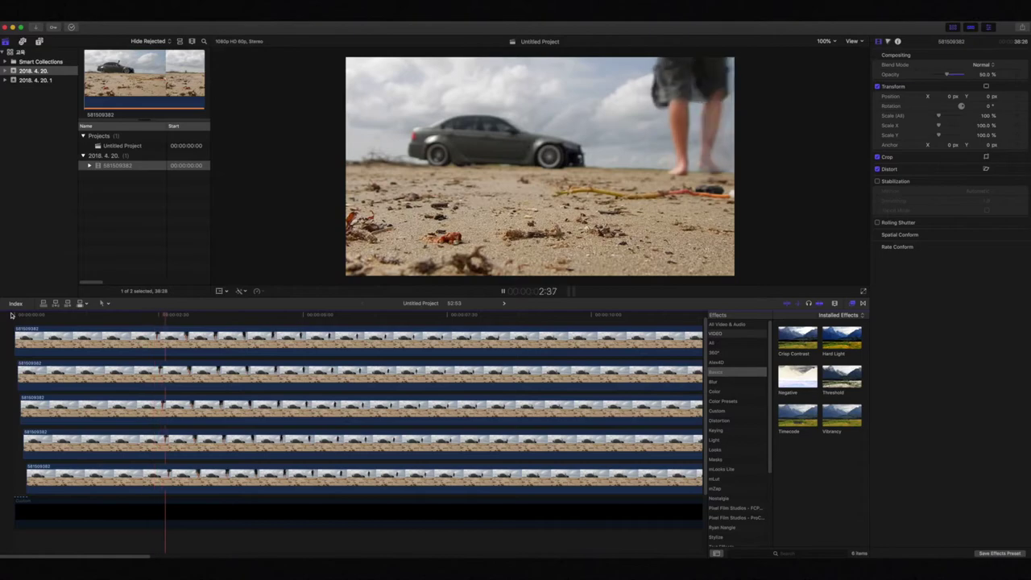
key("space")
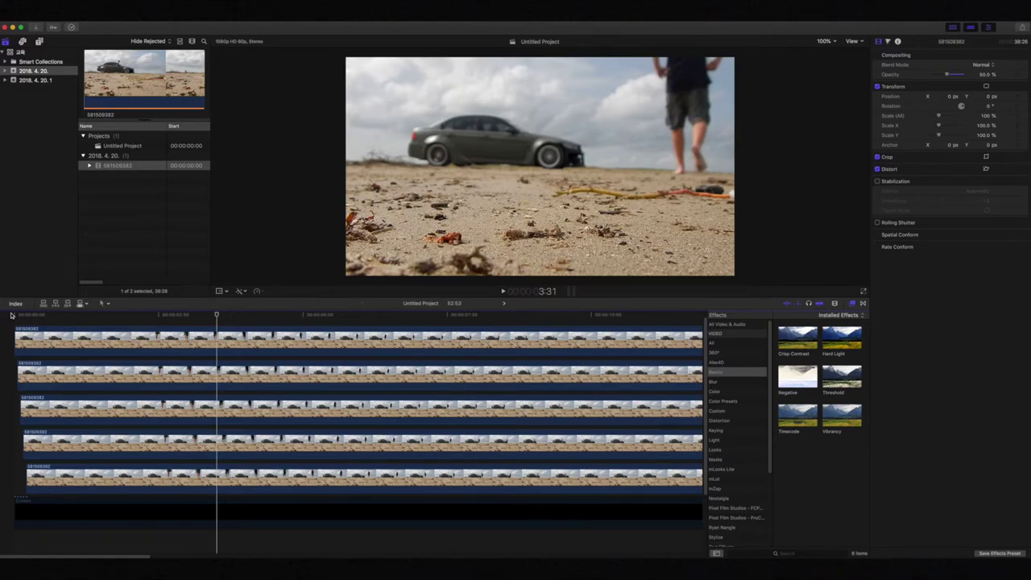
- Shift the four lower car clips to start later for a longer blur trail, and replay the sequence from the start
left_click(53, 373)
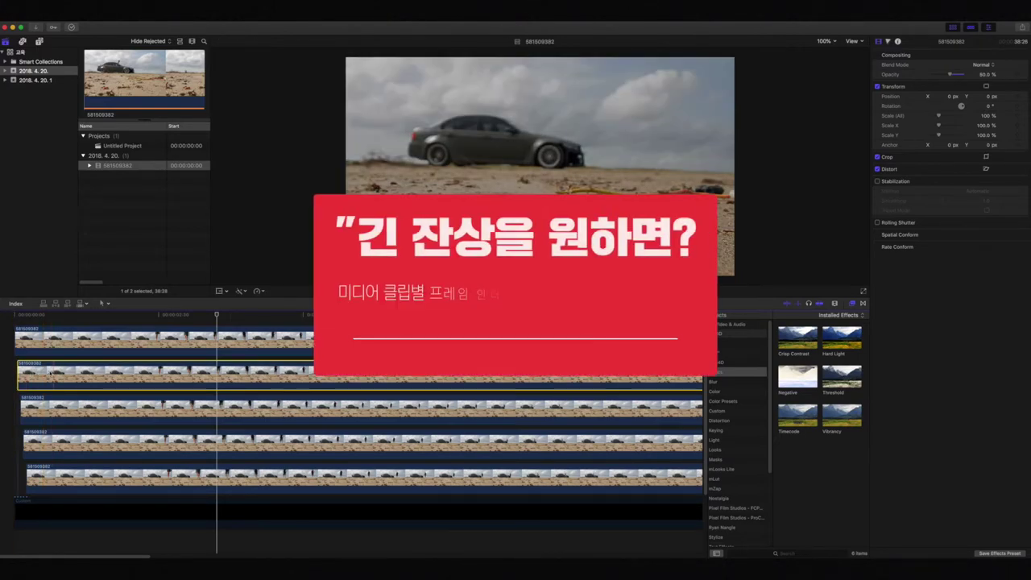
left_click_drag(36, 377, 50, 474)
left_click(12, 328)
key("space")
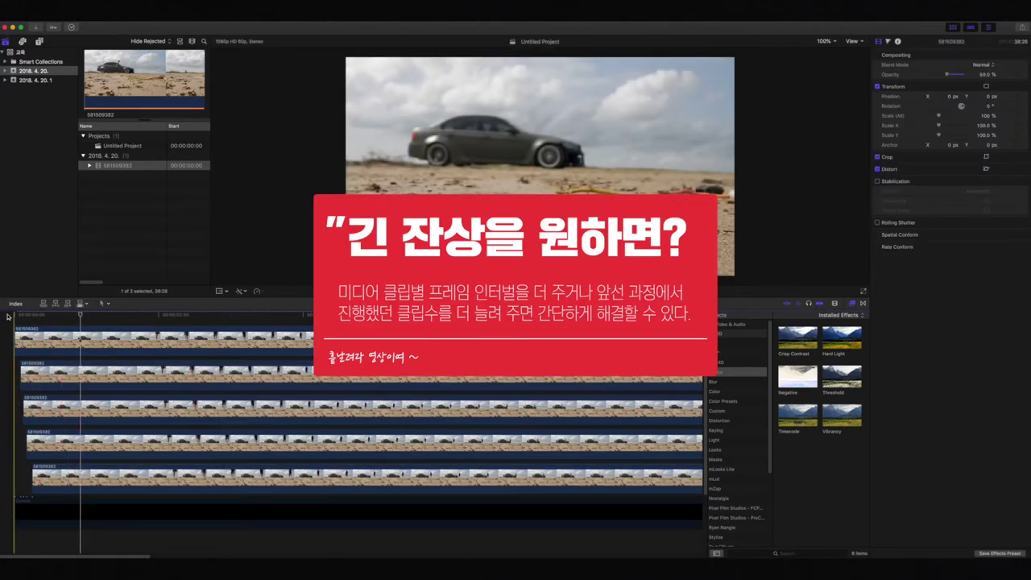
key("space")
left_click(14, 316)
key("space")
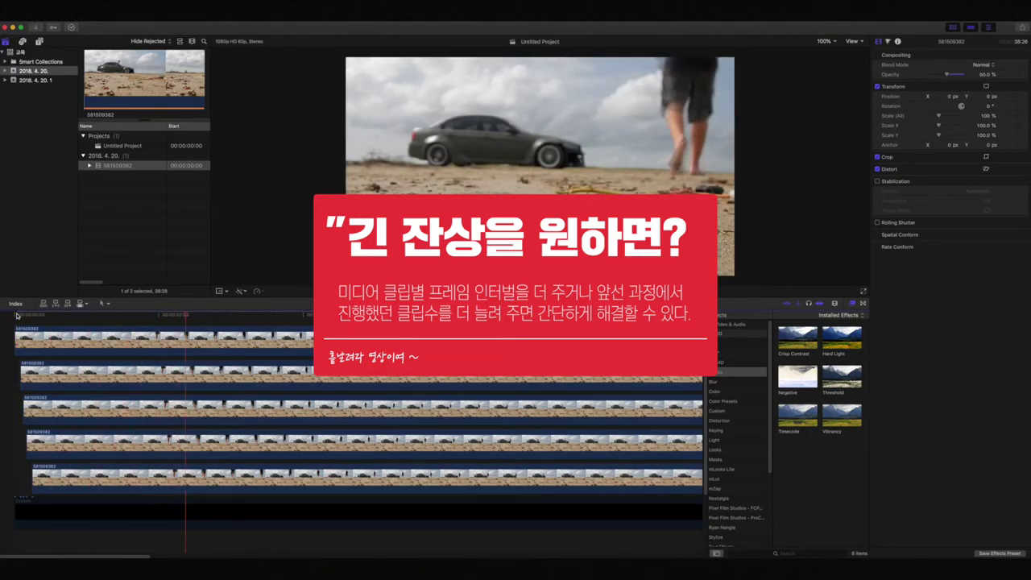
key("space")
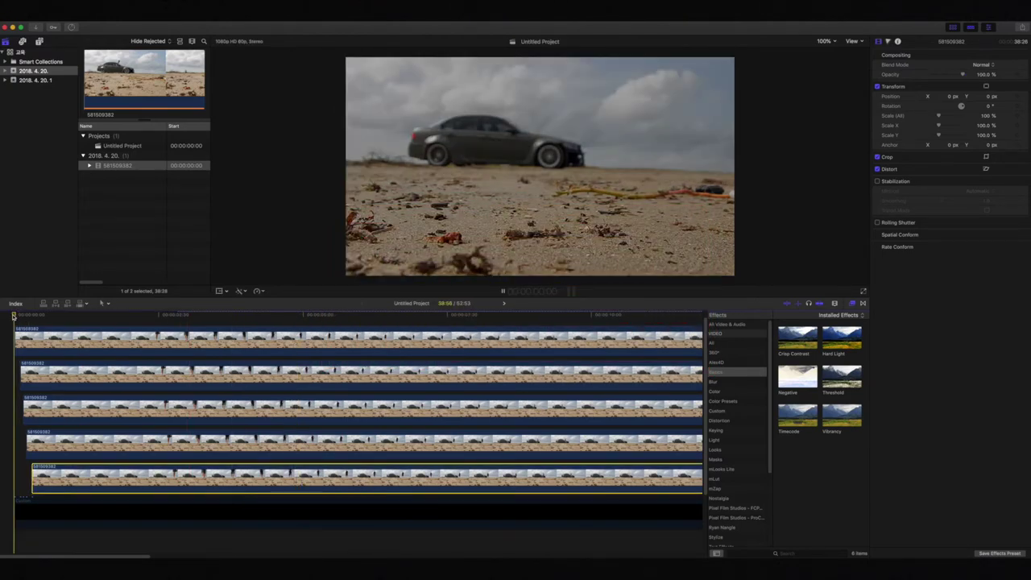
key("space")
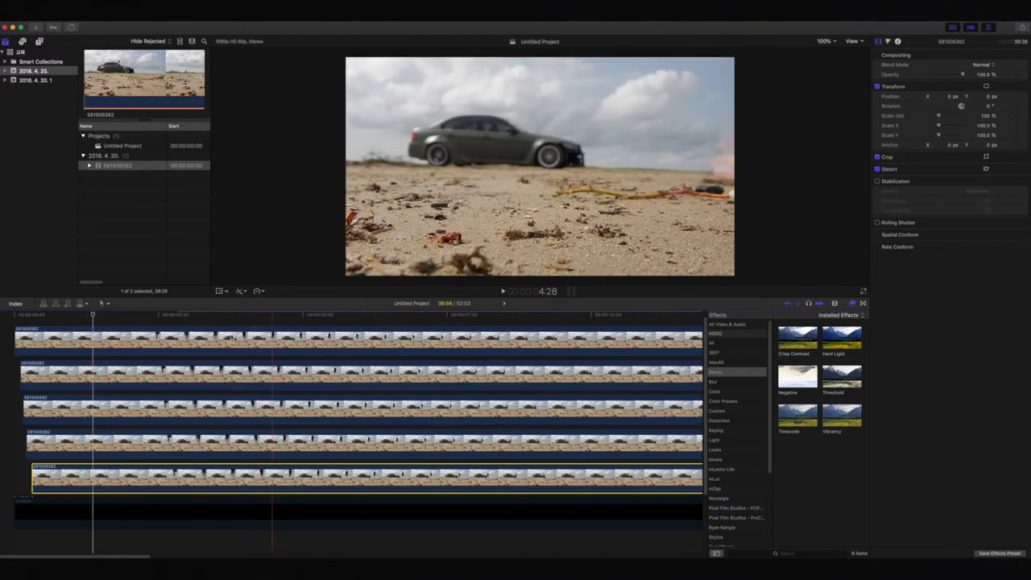
left_click_drag(196, 315, 1, 322)
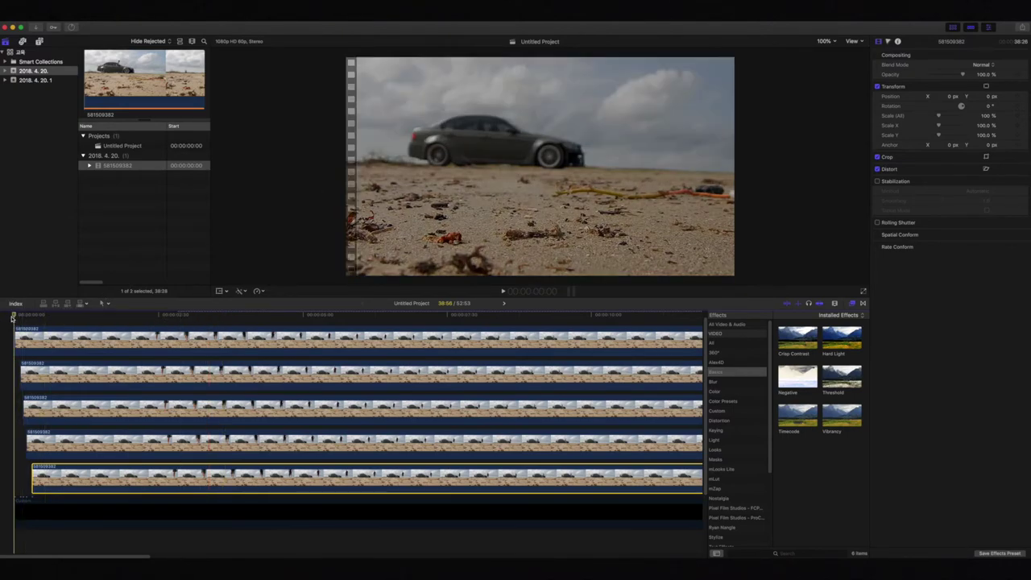
- Combine the five staggered car clips into one compound clip with the default name and play it from the start
left_click_drag(70, 321, 125, 472)
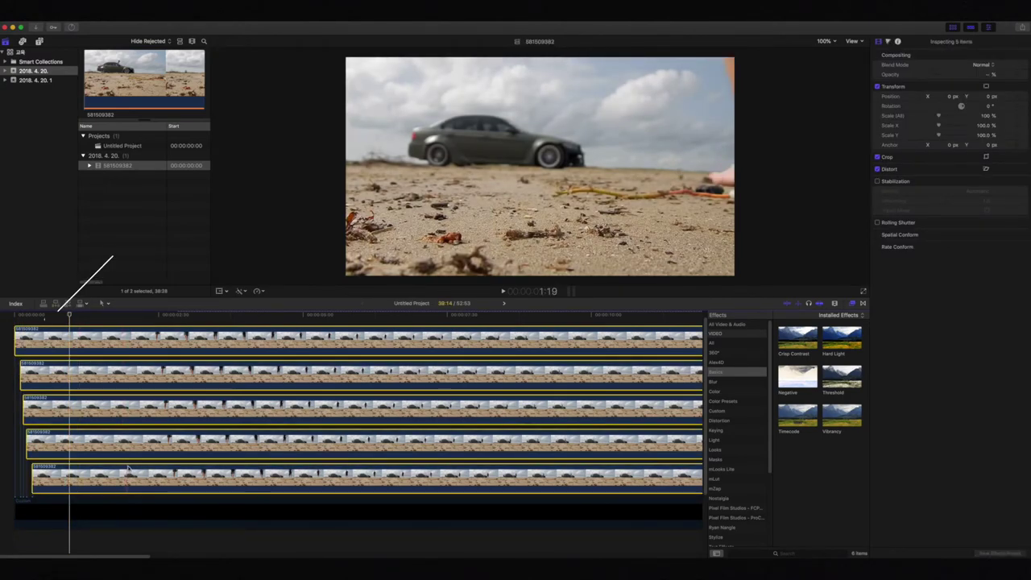
key("alt+g")
left_click(619, 71)
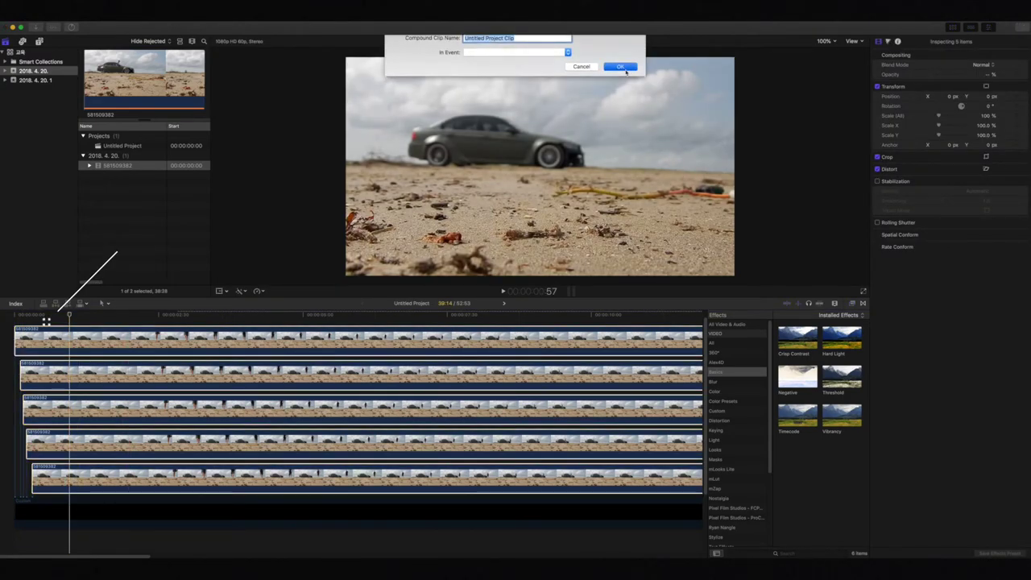
left_click_drag(69, 317, 4, 320)
key("space")
key("space")
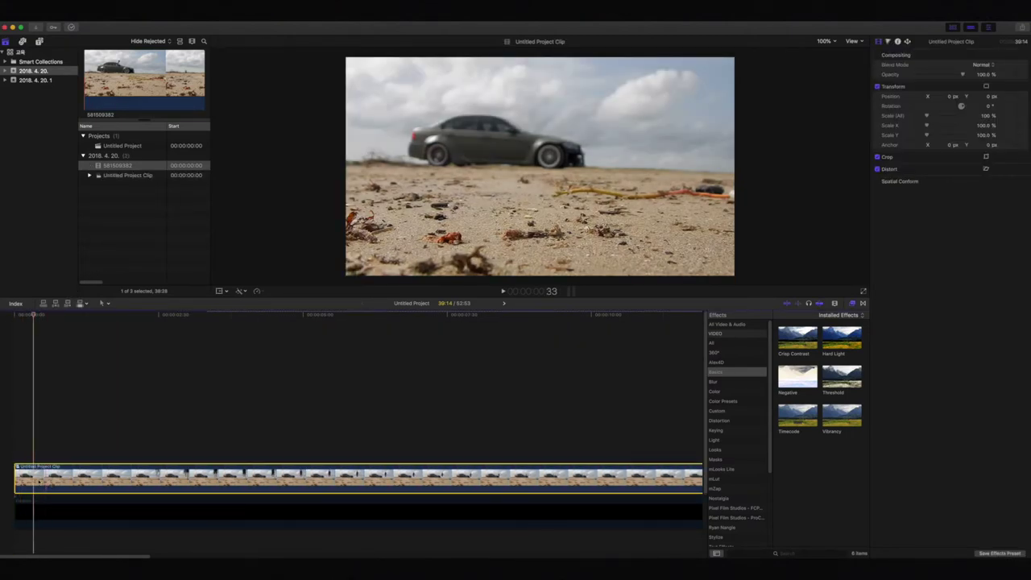
- Return to the staggered car clips, remove the extra copies to leave one above the black solid, and trim the solid to its end
key("super+b")
left_click_drag(110, 555, 488, 541)
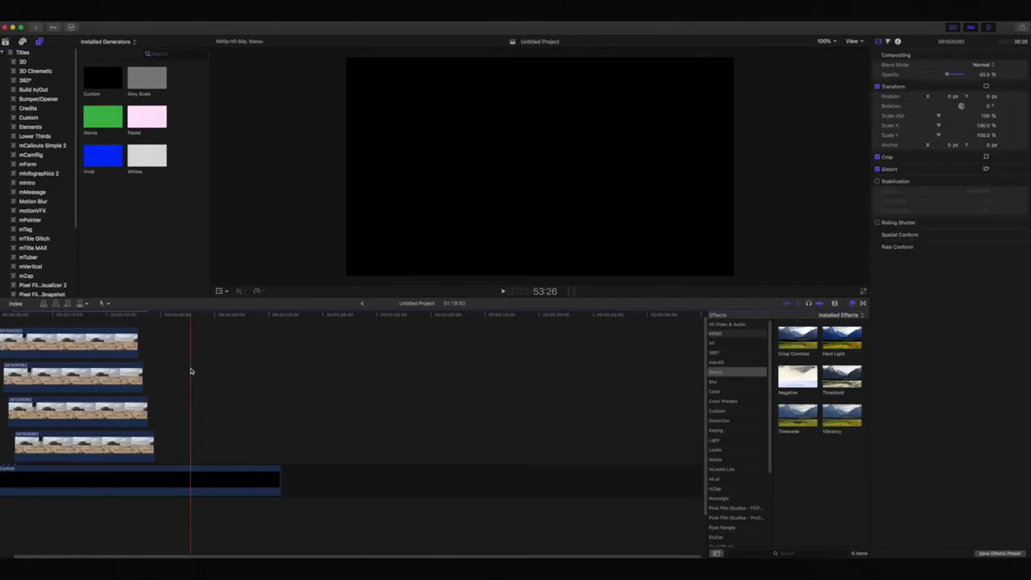
left_click_drag(188, 345, 59, 415)
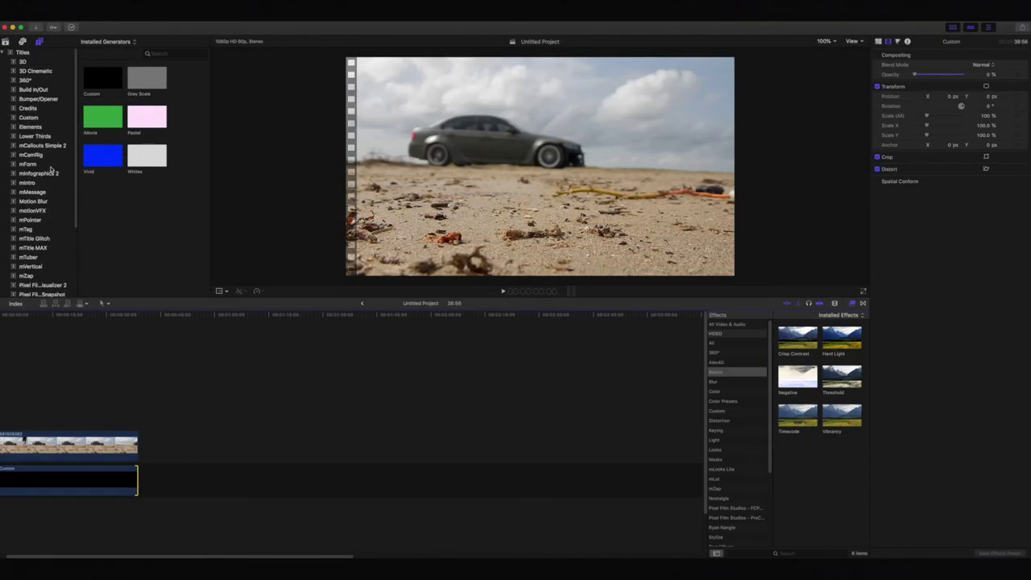
- Add the Minimal motion blur 2 title from the Motion Blur category above the start of the car clip
left_click(44, 201)
left_click(104, 155)
left_click_drag(103, 117, 0, 418)
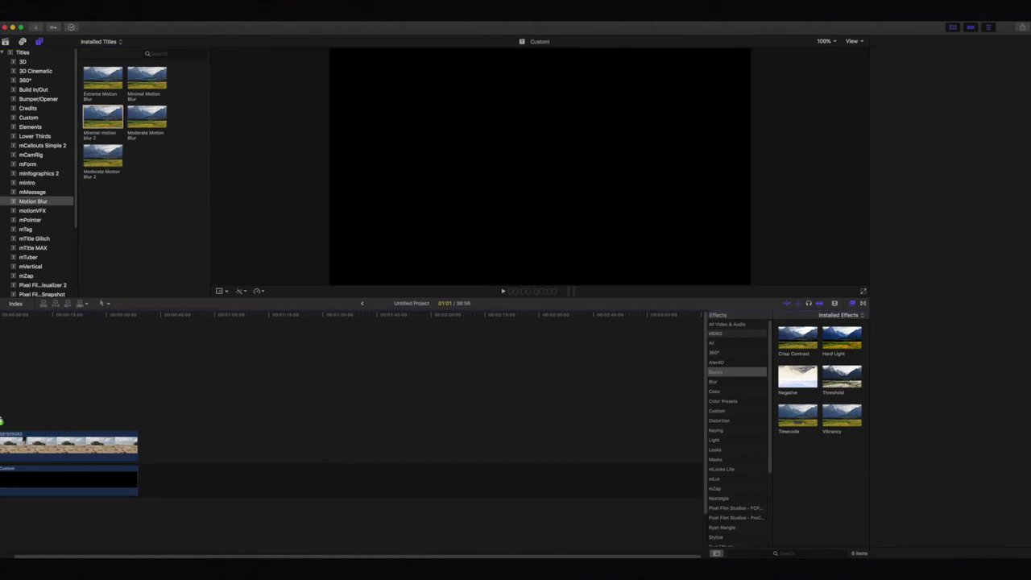
left_click(3, 425)
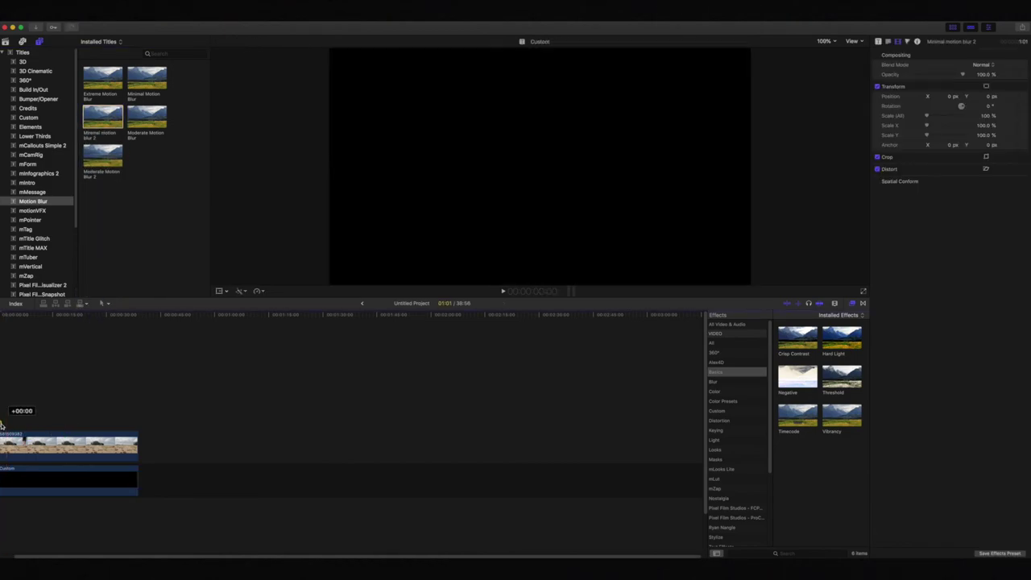
- Extend the Minimal motion blur 2 title over the car clip's full length and play the sequence from the start
key("super+equal")
key("super+equal")
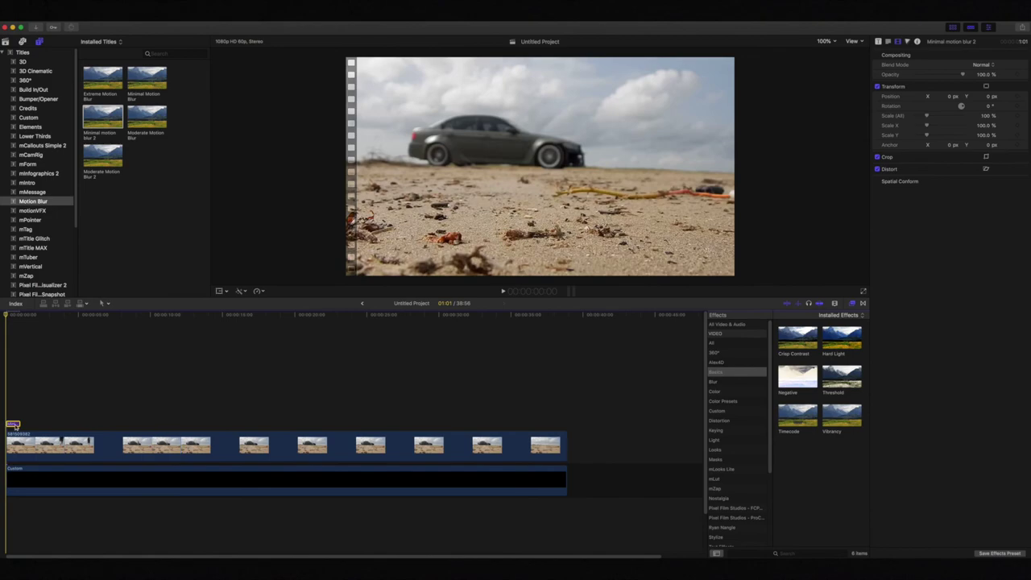
left_click_drag(20, 424, 258, 437)
left_click_drag(103, 424, 565, 424)
key("space")
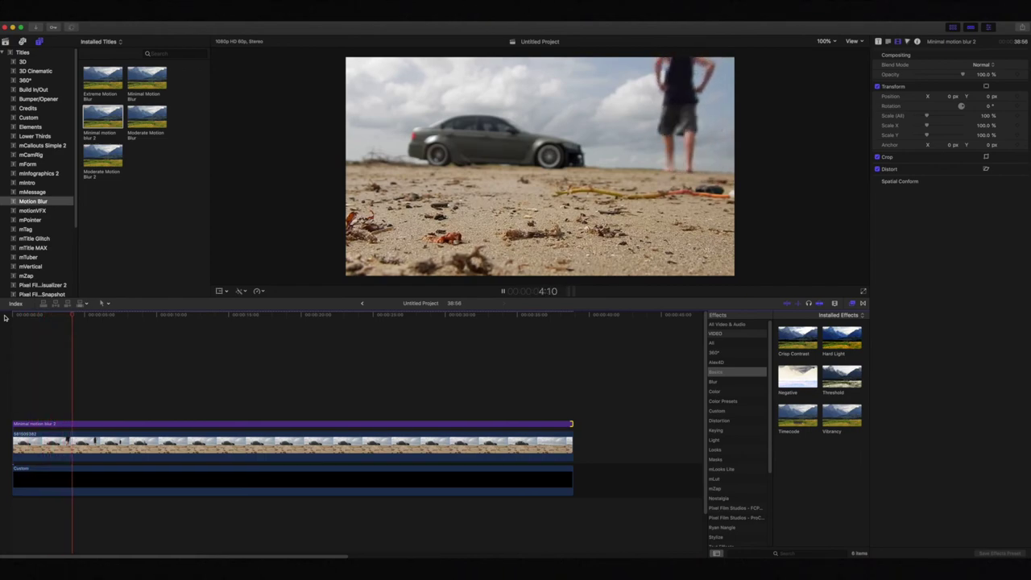
key("space")
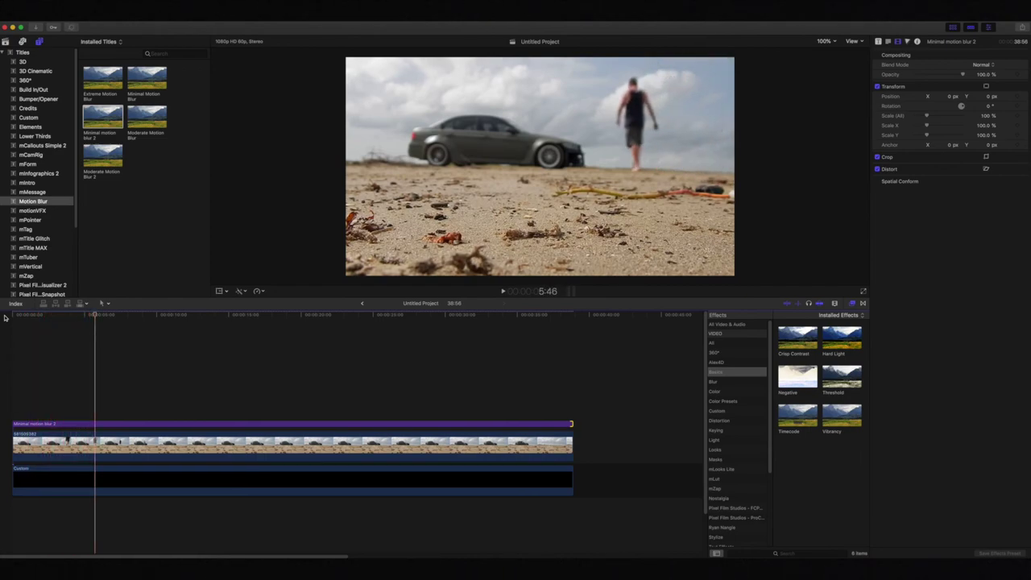